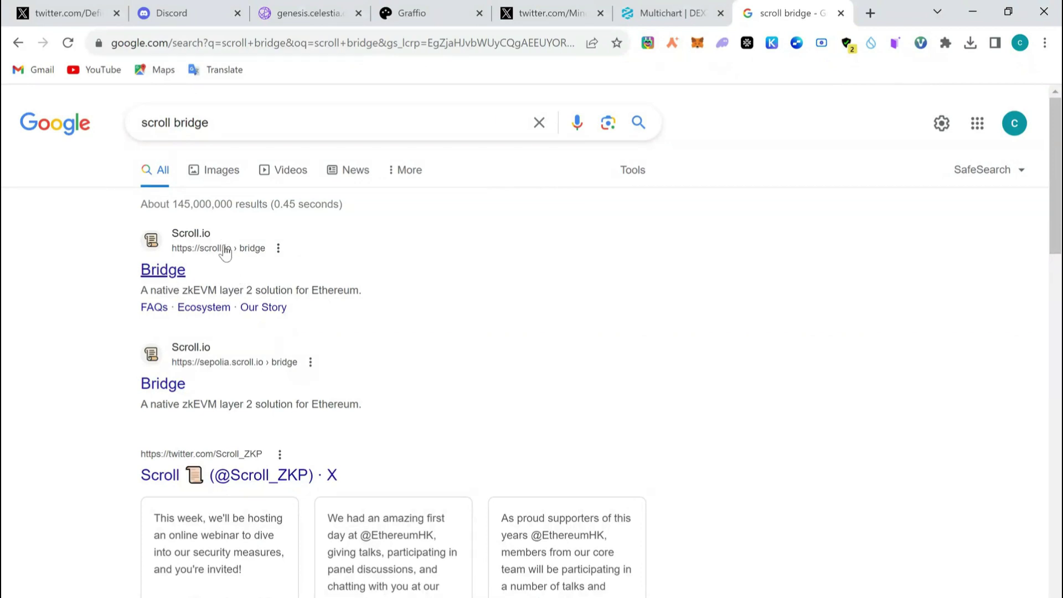
# - Open the Scroll.io Bridge page from the search results
pyautogui.click(225, 249)
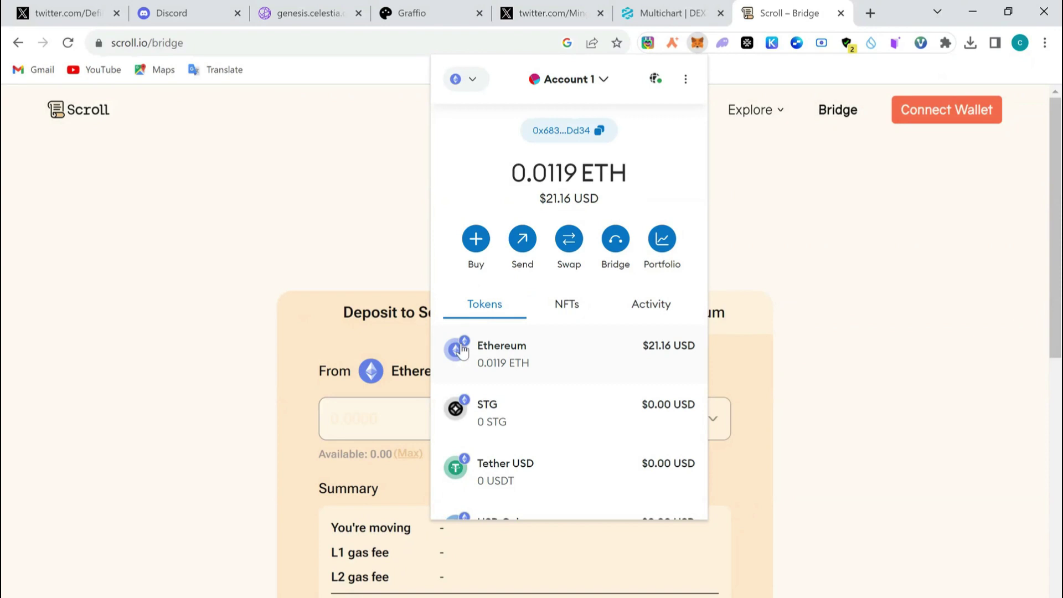
# - Connect the MetaMask wallet to the Scroll bridge
pyautogui.click(287, 175)
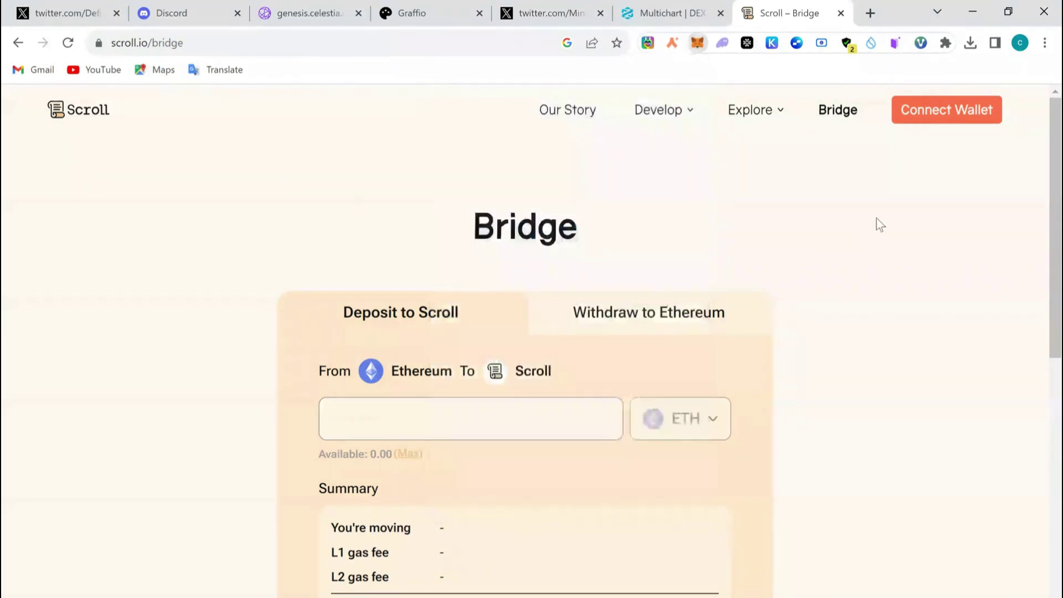
pyautogui.click(954, 107)
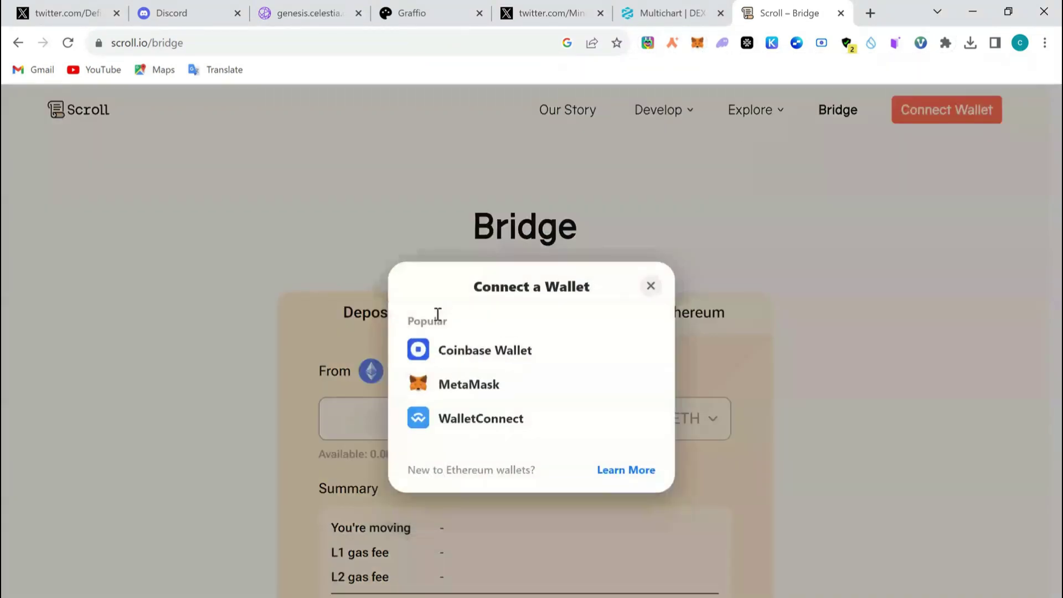
pyautogui.click(487, 395)
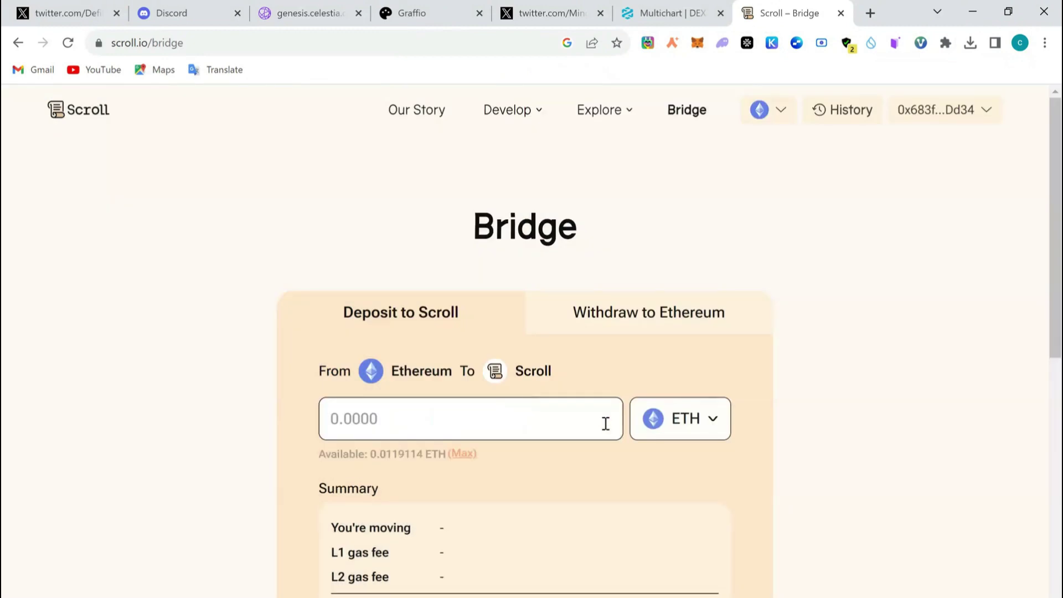
pyautogui.scroll(-3, 727, 349)
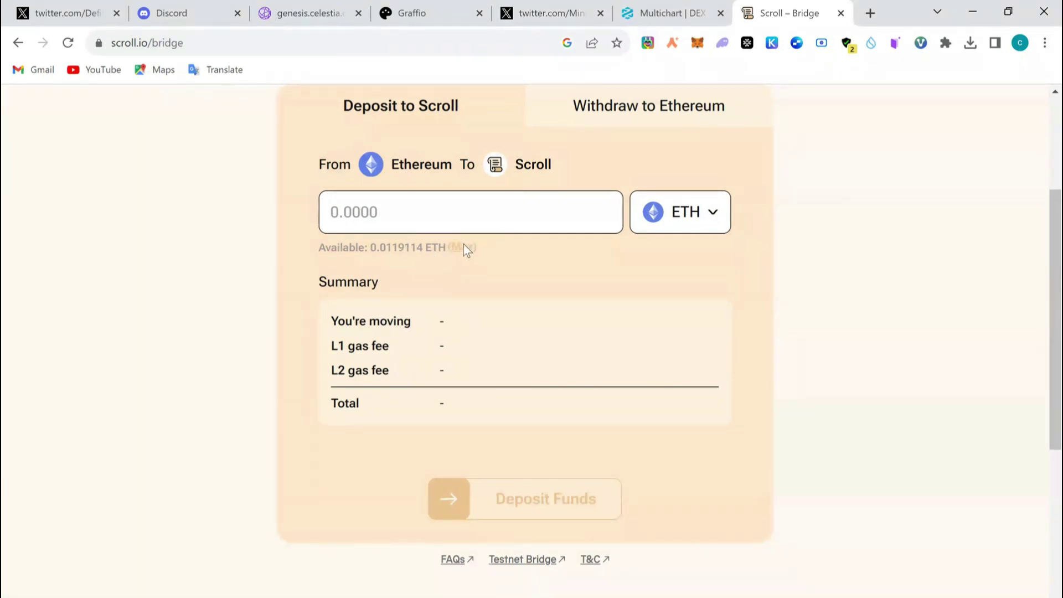
# - Try deposit amounts of 0.009, 0.008 and 0.007 ETH, each too large
pyautogui.click(455, 228)
pyautogui.scroll(2, 487, 252)
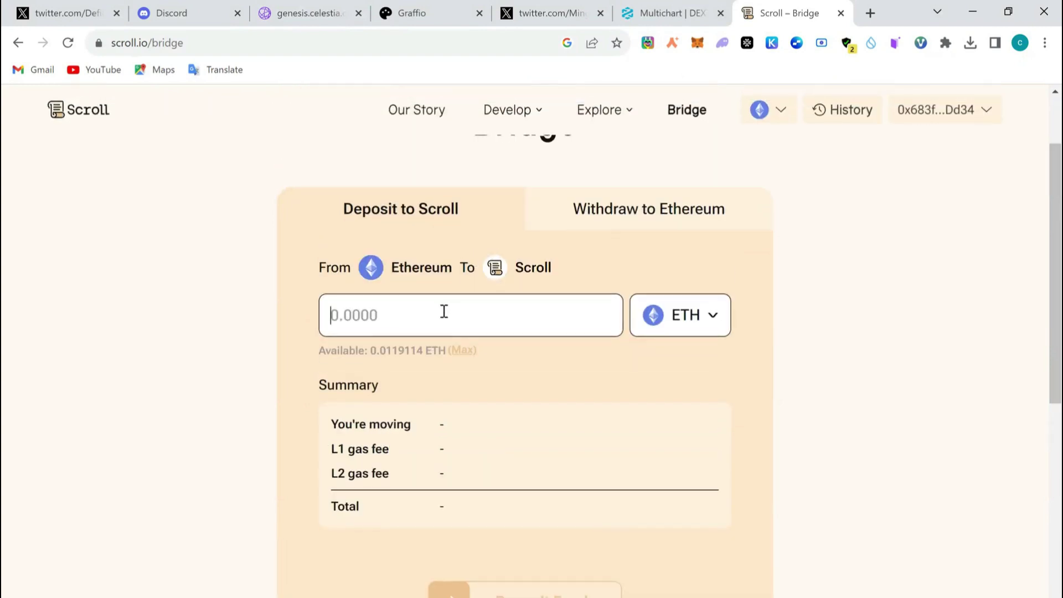
pyautogui.write('0.')
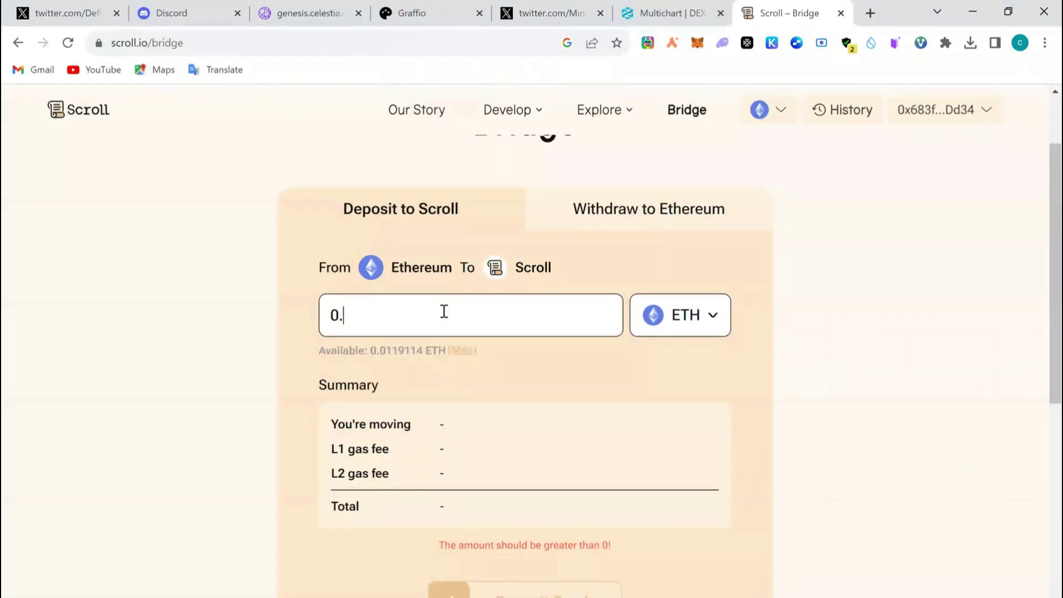
pyautogui.write('009')
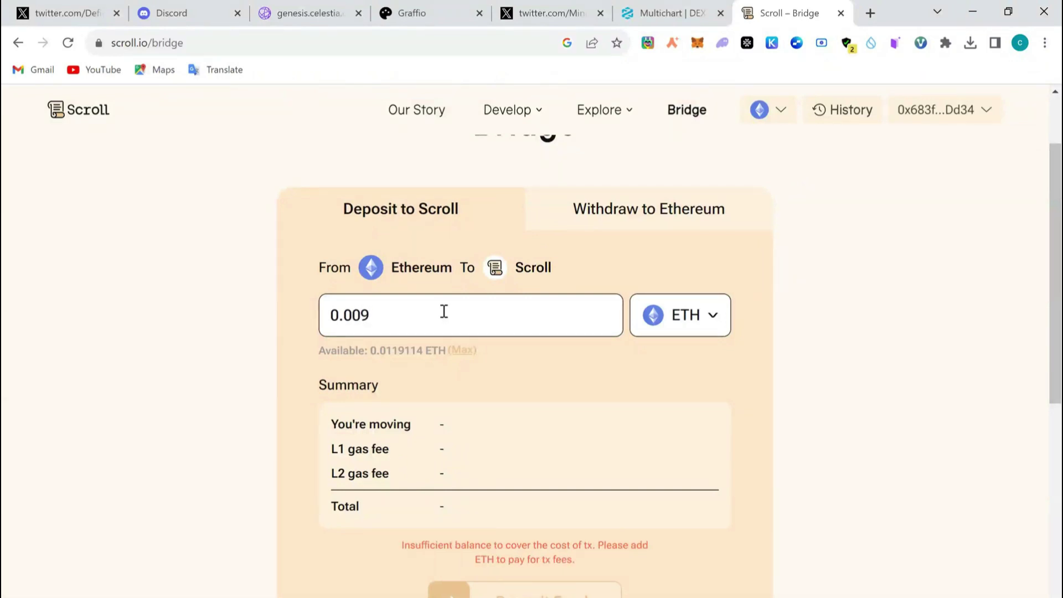
pyautogui.press('BackSpace')
pyautogui.write('8')
pyautogui.press('BackSpace')
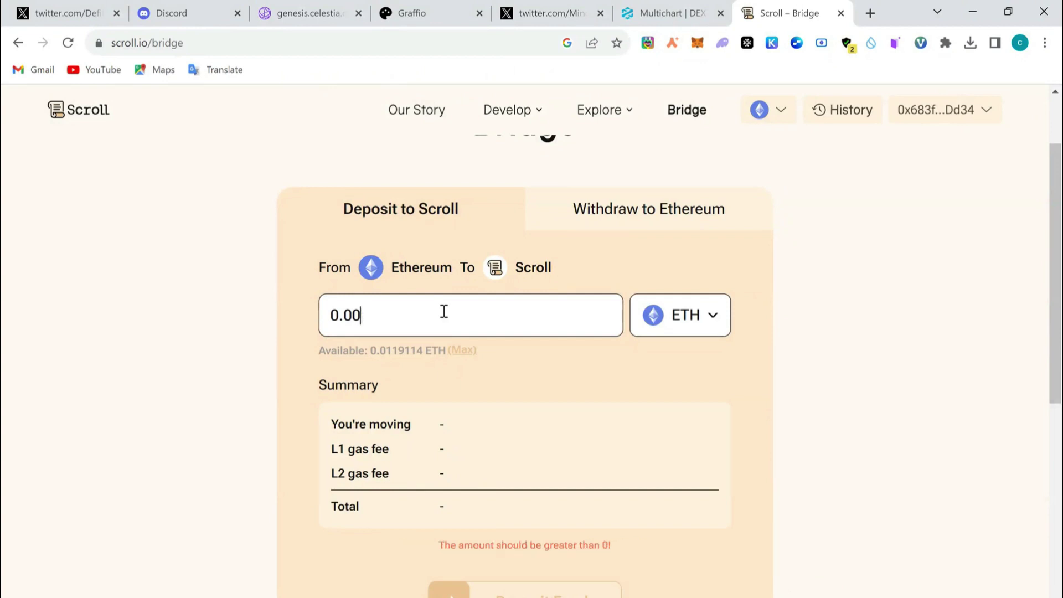
pyautogui.write('7')
pyautogui.press('BackSpace')
pyautogui.scroll(2, 521, 318)
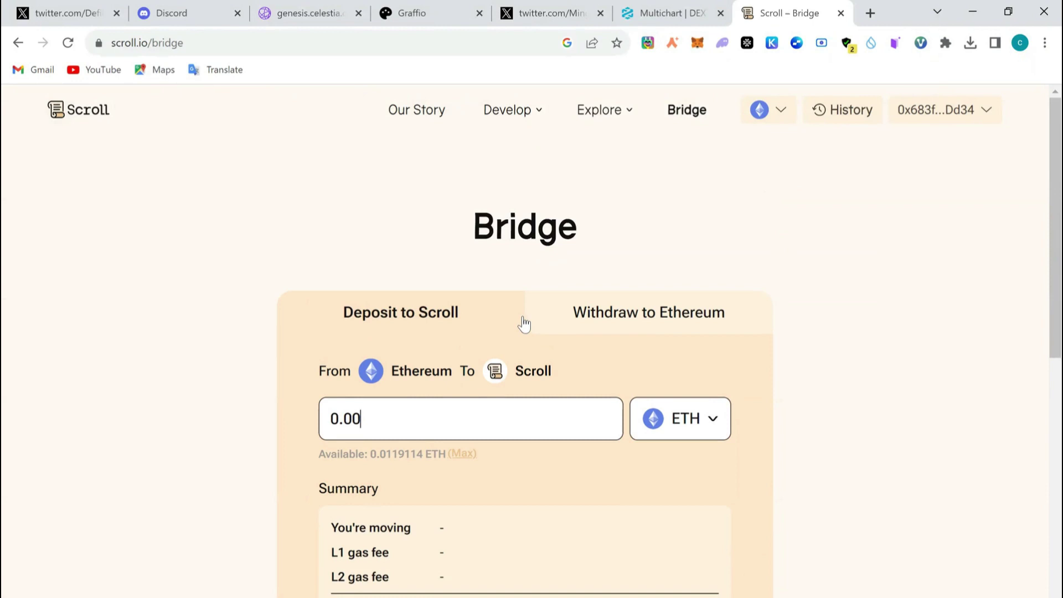
# - Confirm MetaMask holds 0.0419 ETH, then reload the bridge to show 0.0419114 ETH available
pyautogui.scroll(-4, 532, 310)
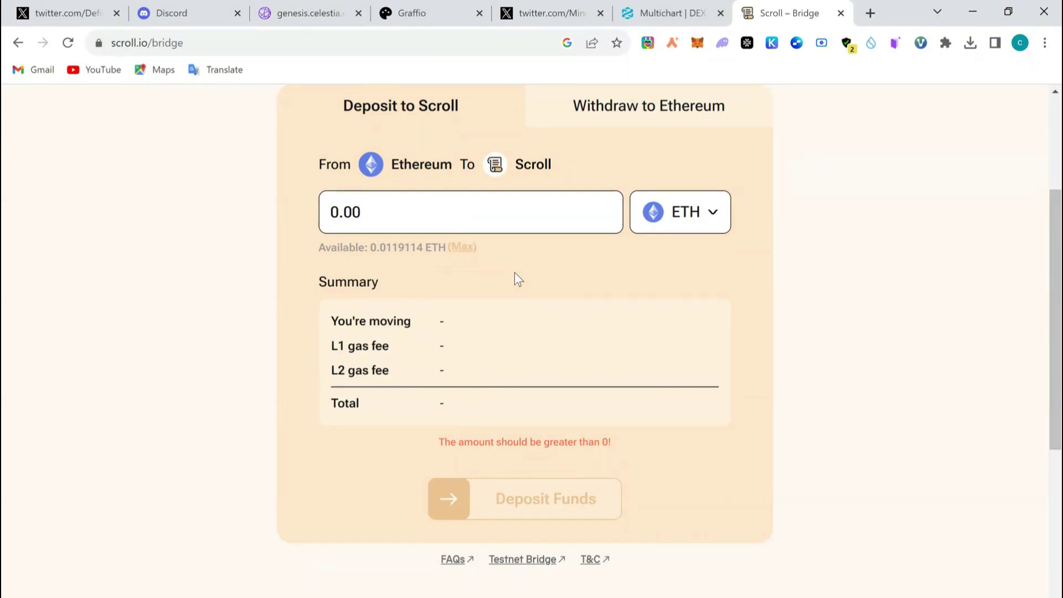
pyautogui.click(697, 44)
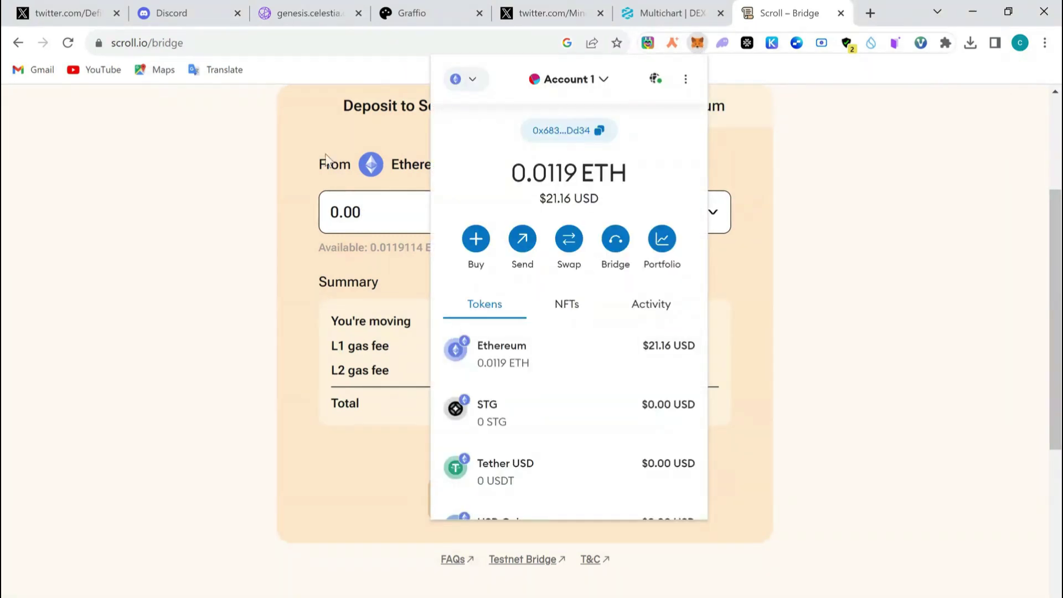
pyautogui.click(695, 48)
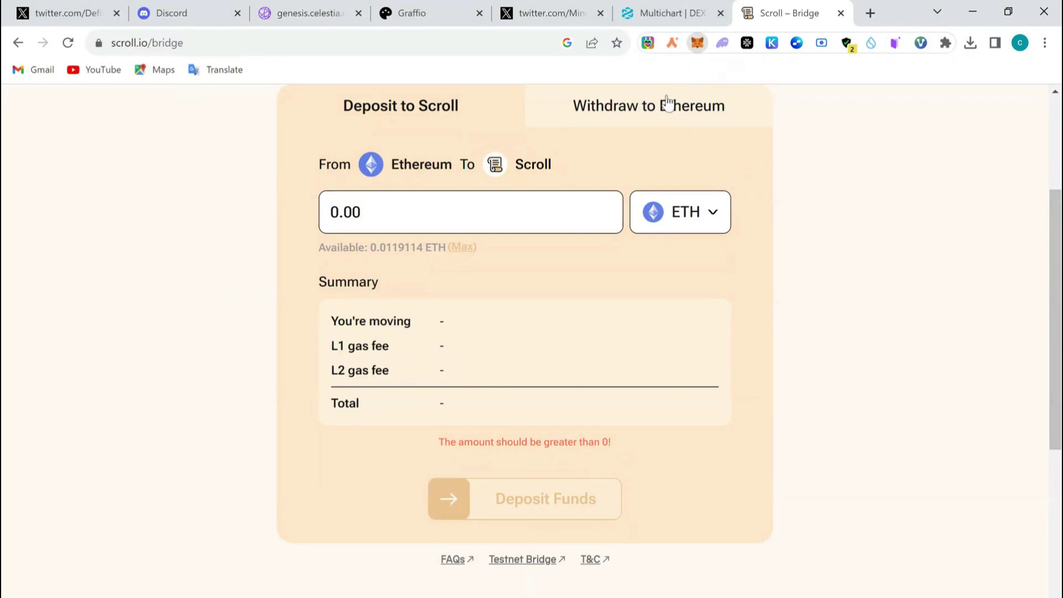
pyautogui.click(698, 43)
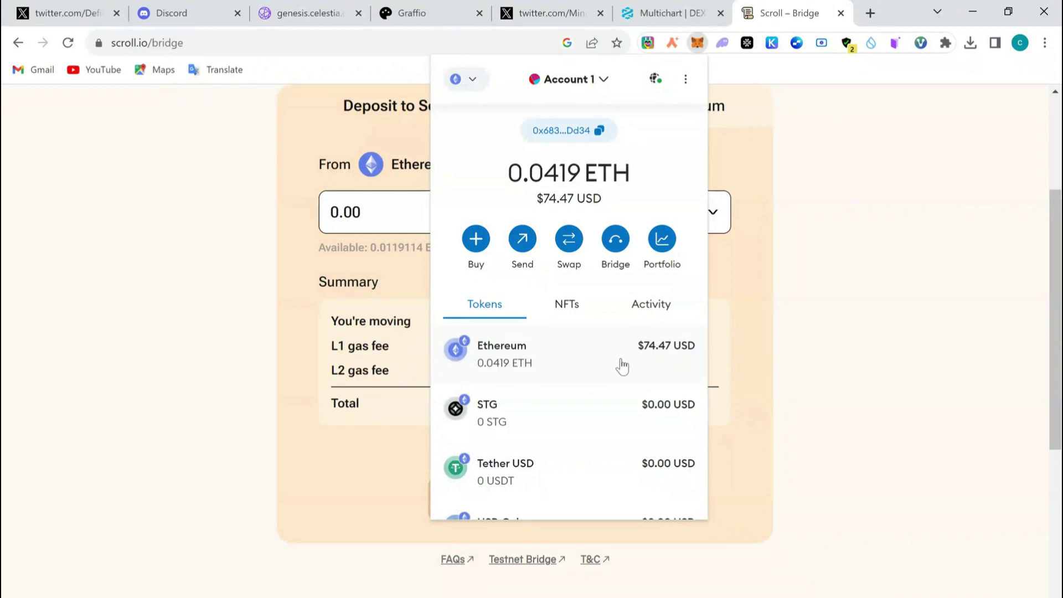
pyautogui.click(75, 45)
pyautogui.click(74, 45)
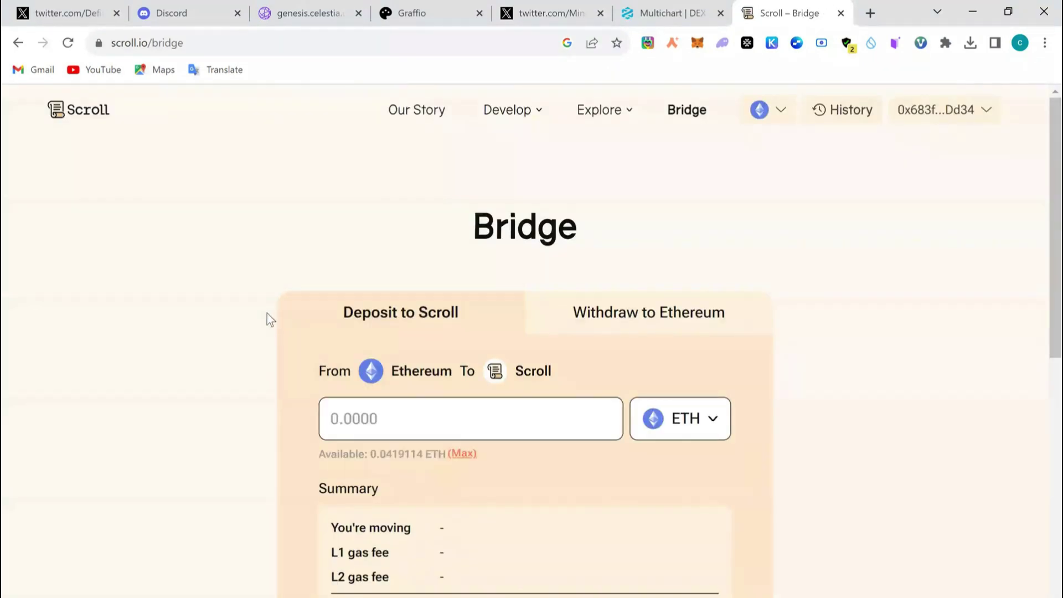
# - Fill in the maximum ETH amount and start the deposit to Scroll
pyautogui.click(465, 453)
pyautogui.scroll(-4, 515, 423)
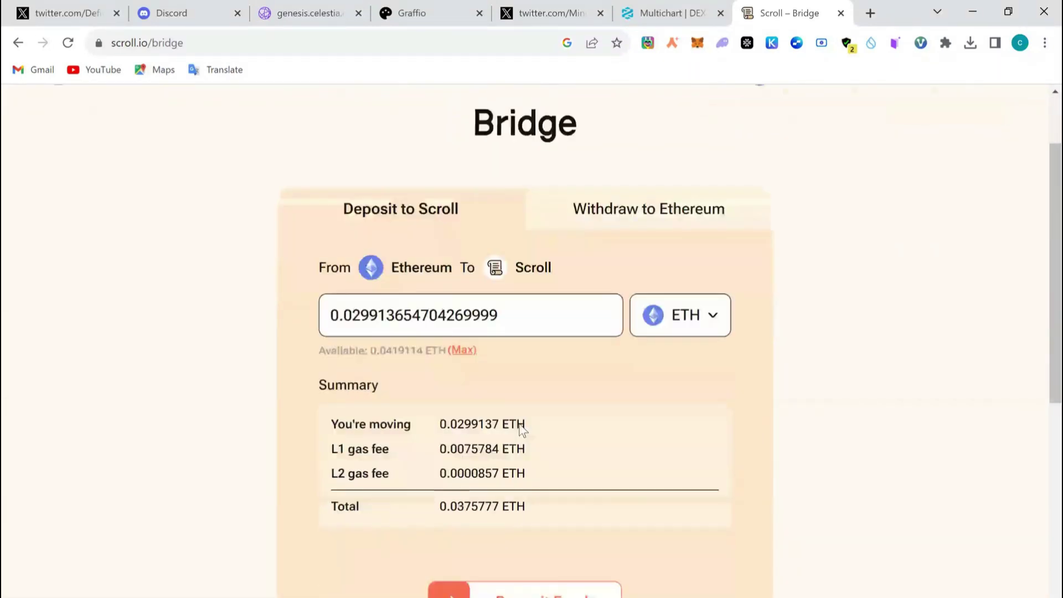
pyautogui.click(454, 502)
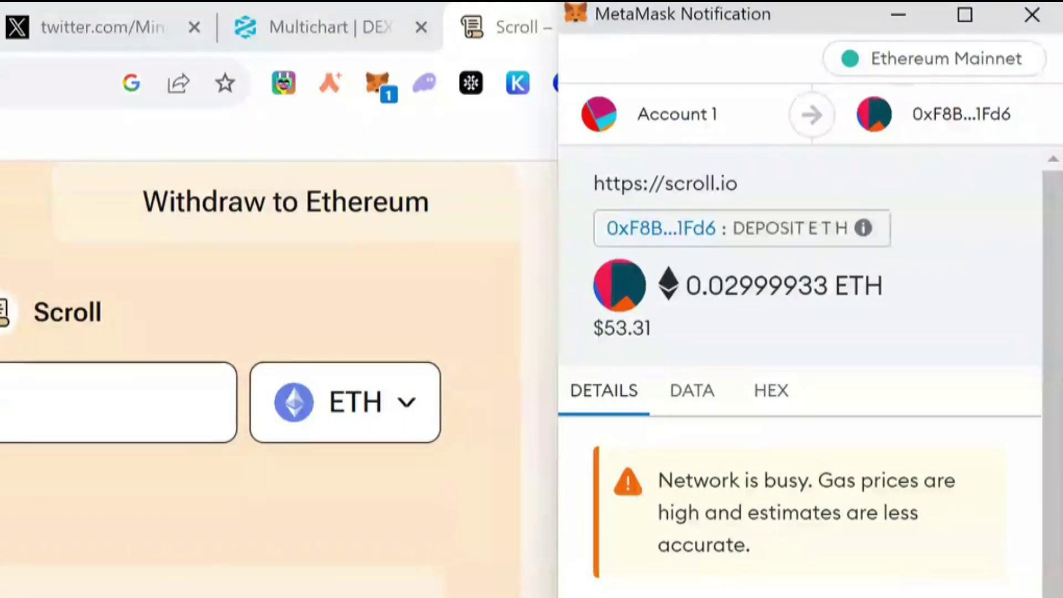
# - Confirm the 0.0299137 ETH deposit transaction in MetaMask after reviewing gas estimates
pyautogui.scroll(-2, 797, 562)
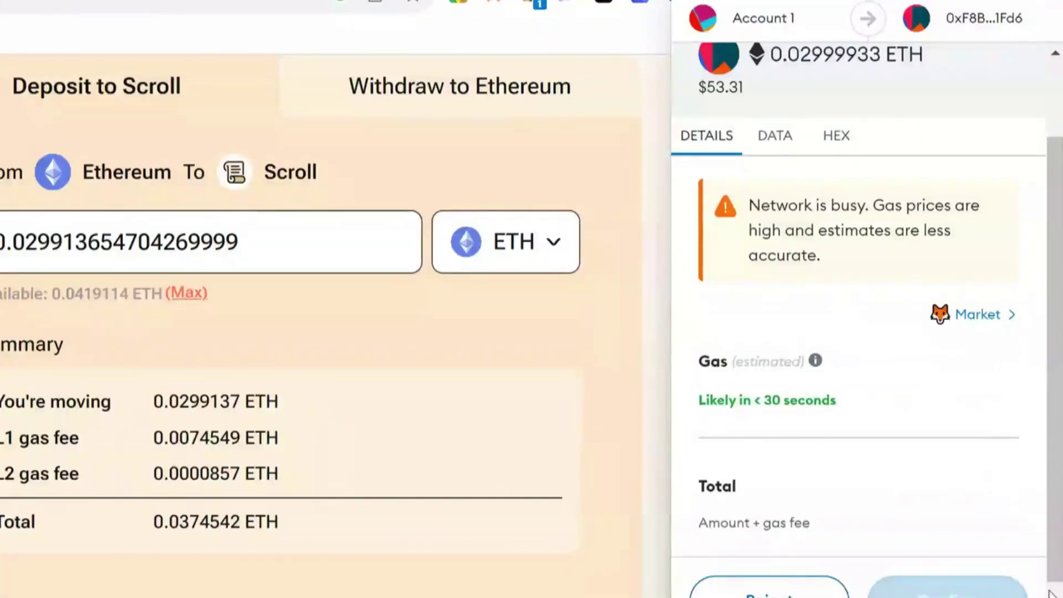
pyautogui.scroll(-1, 964, 554)
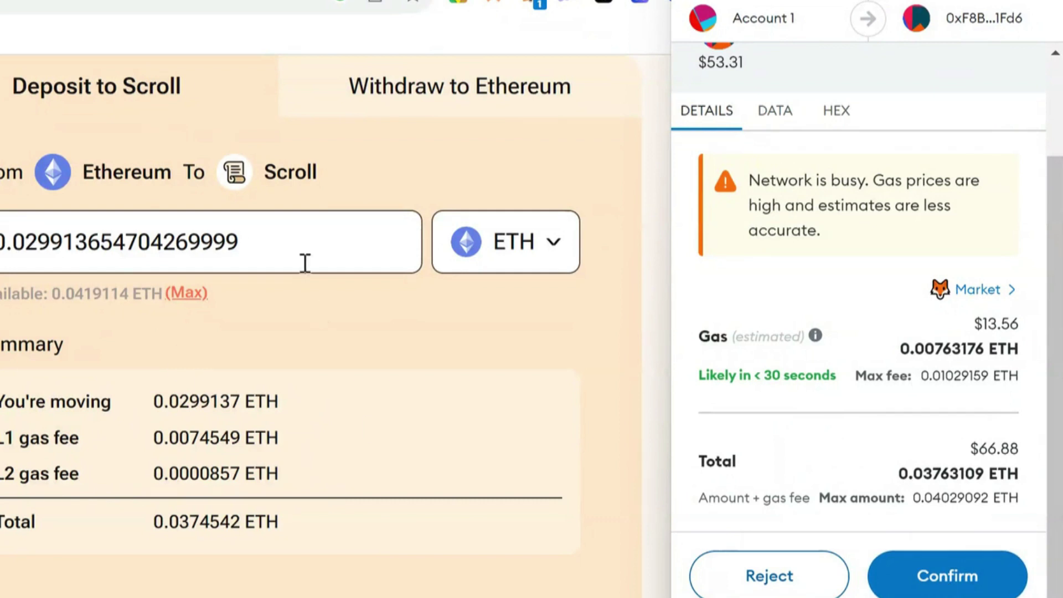
pyautogui.click(935, 573)
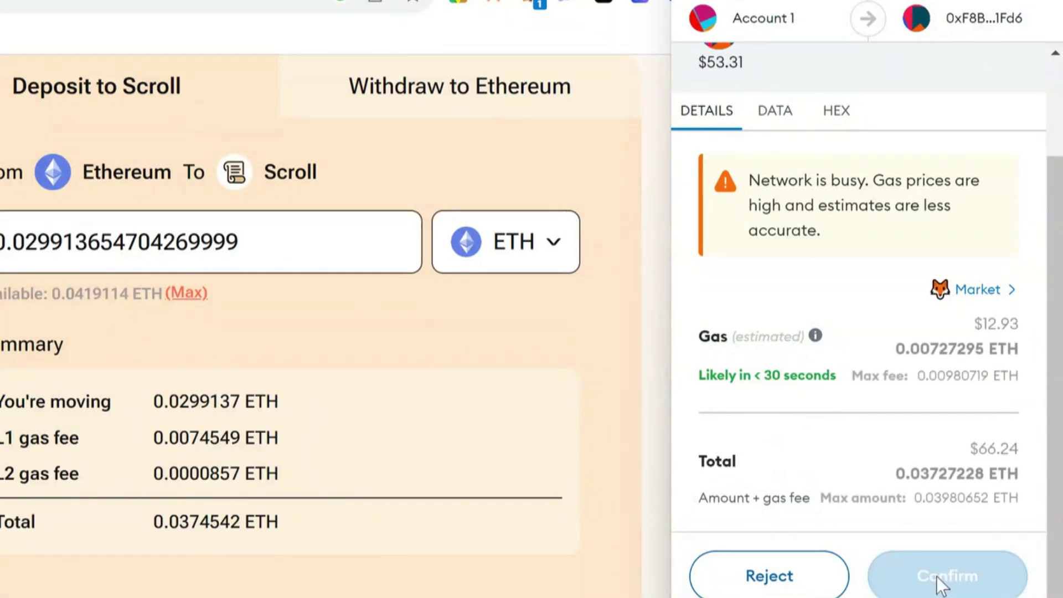
pyautogui.click(941, 576)
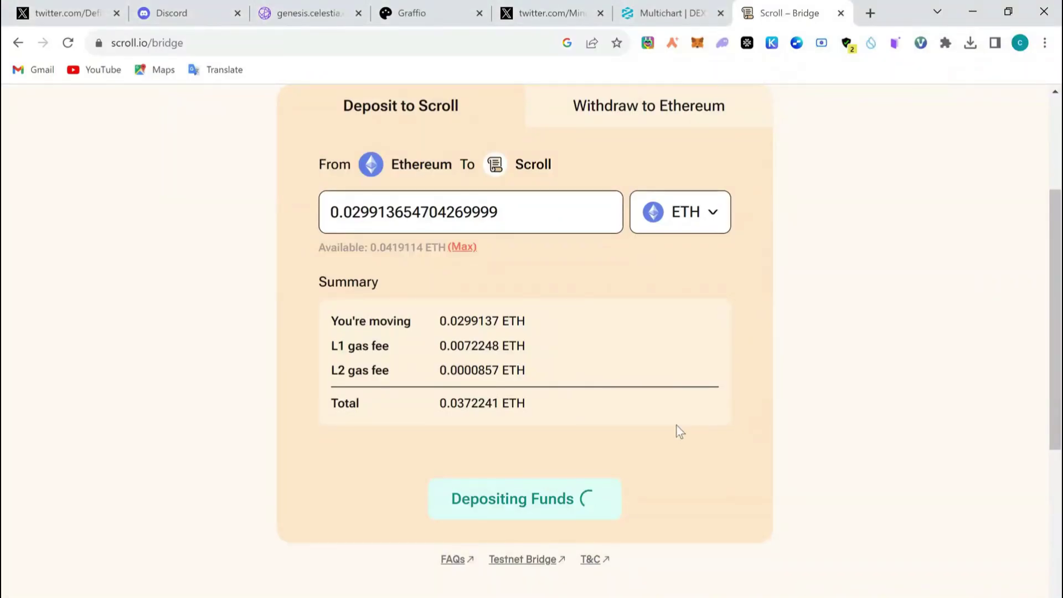
# - Go to chainlist.org in a new tab and filter the networks for 'scroll'
pyautogui.scroll(3, 677, 432)
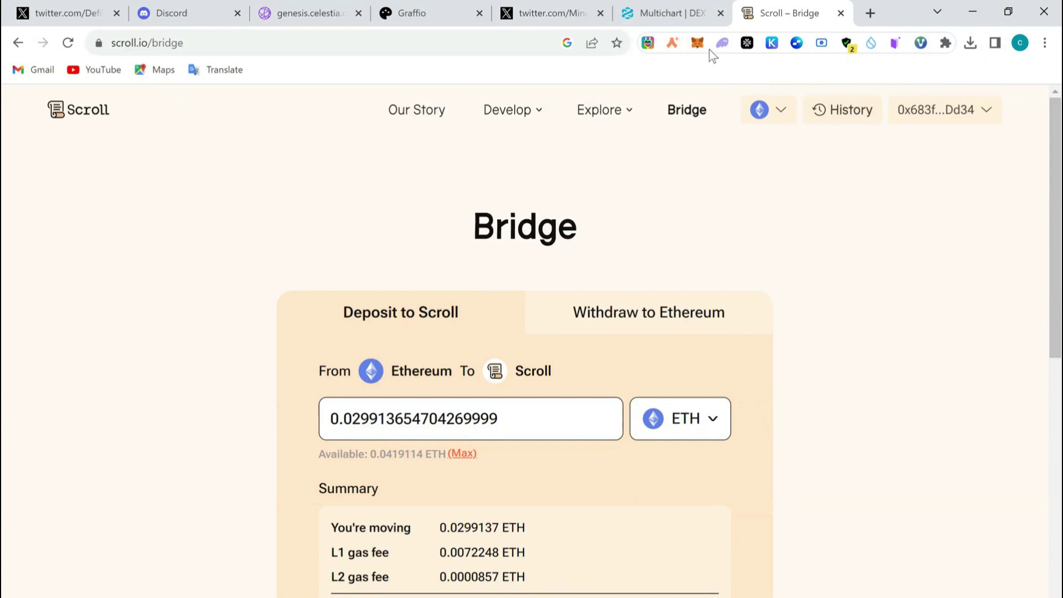
pyautogui.click(871, 12)
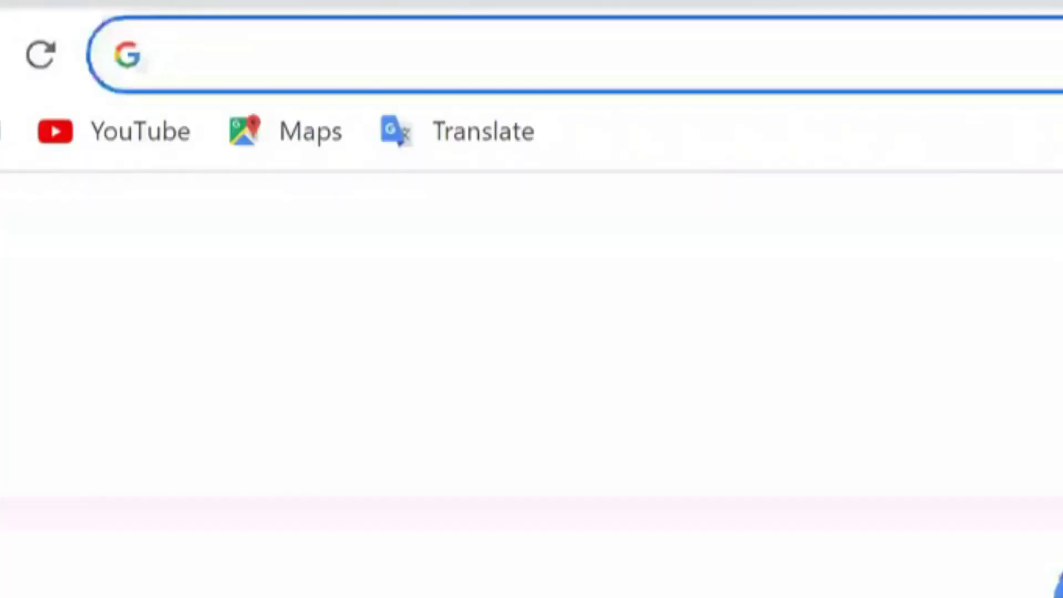
pyautogui.write('chainlist')
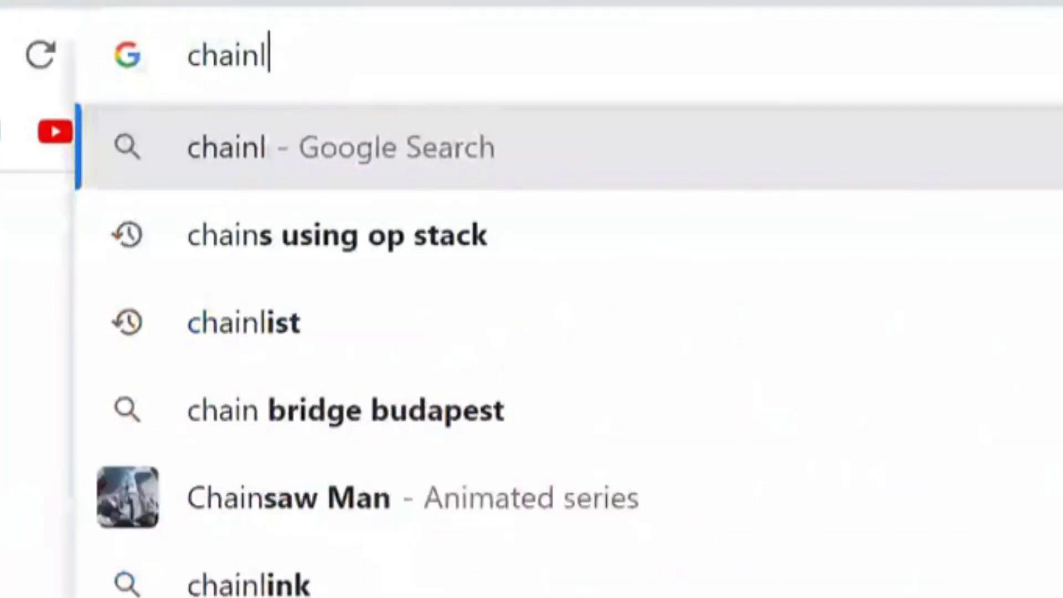
pyautogui.write('.org')
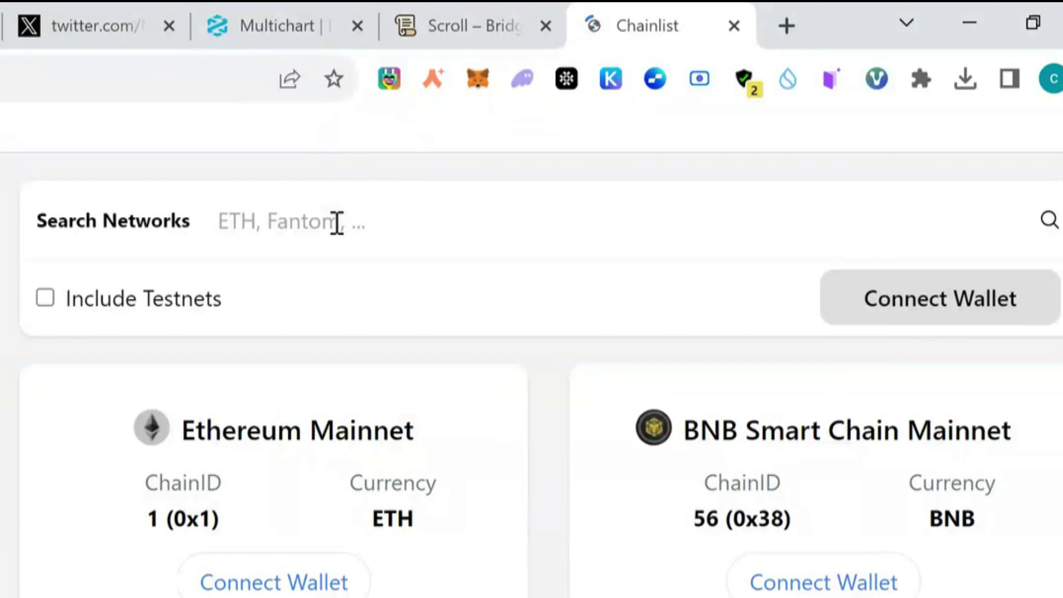
pyautogui.click(338, 223)
pyautogui.write('s')
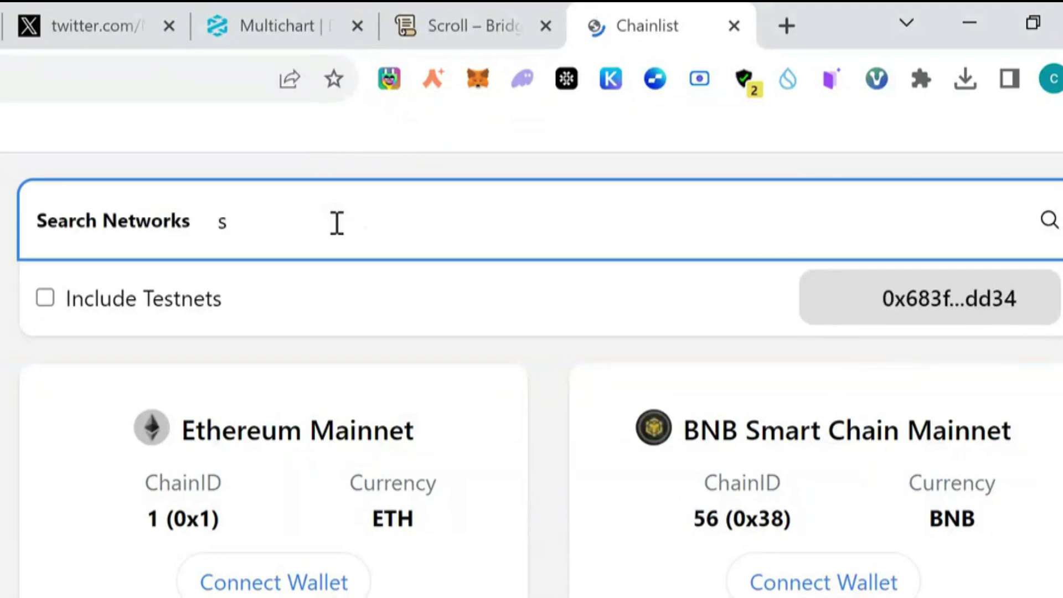
pyautogui.write('croll')
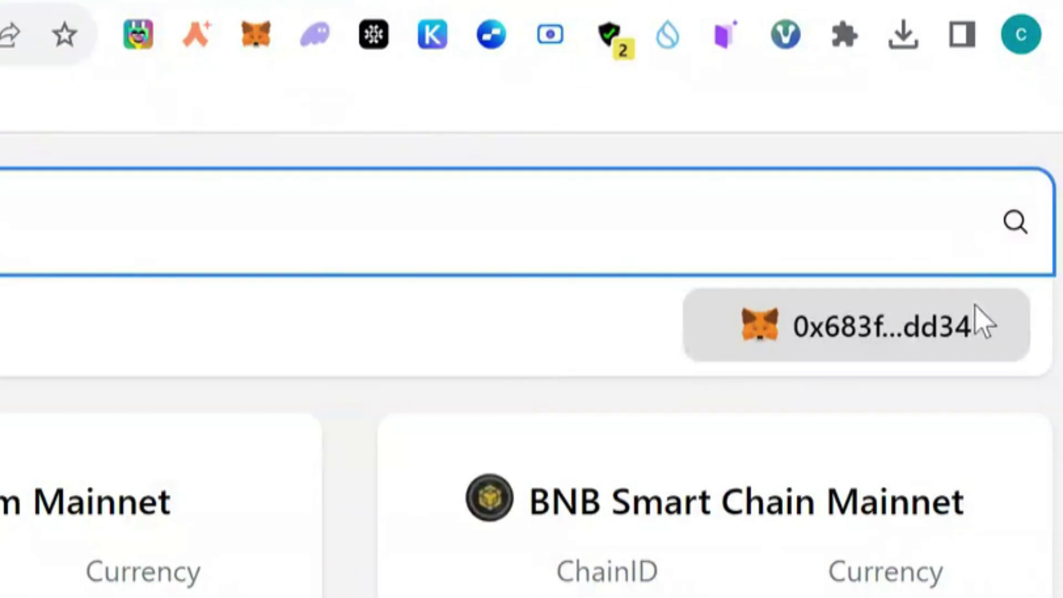
pyautogui.click(586, 469)
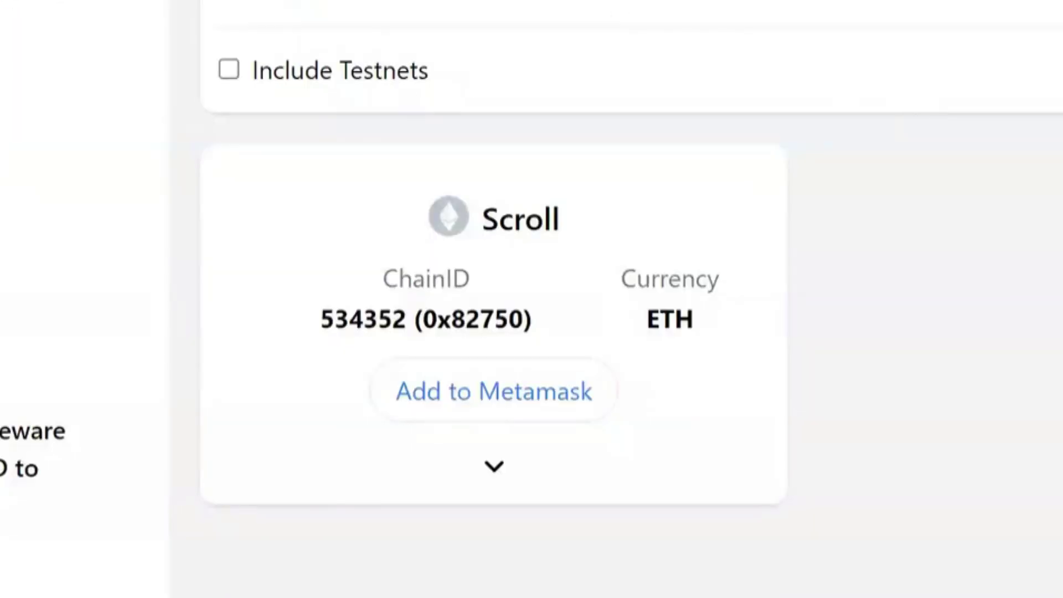
# - Add the Scroll network (chain ID 534352) to MetaMask and switch to it
pyautogui.click(502, 392)
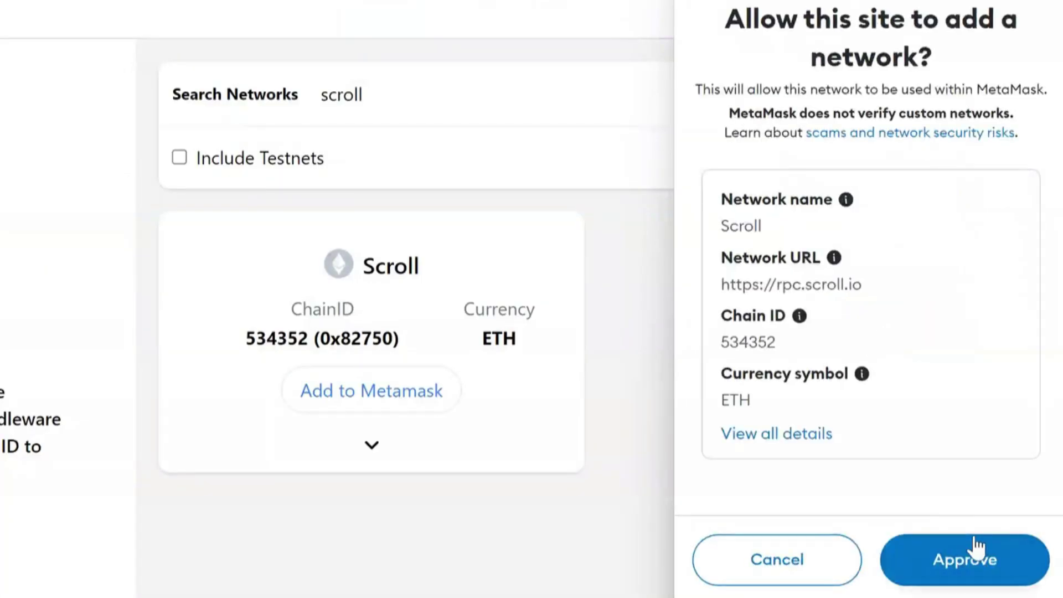
pyautogui.click(977, 541)
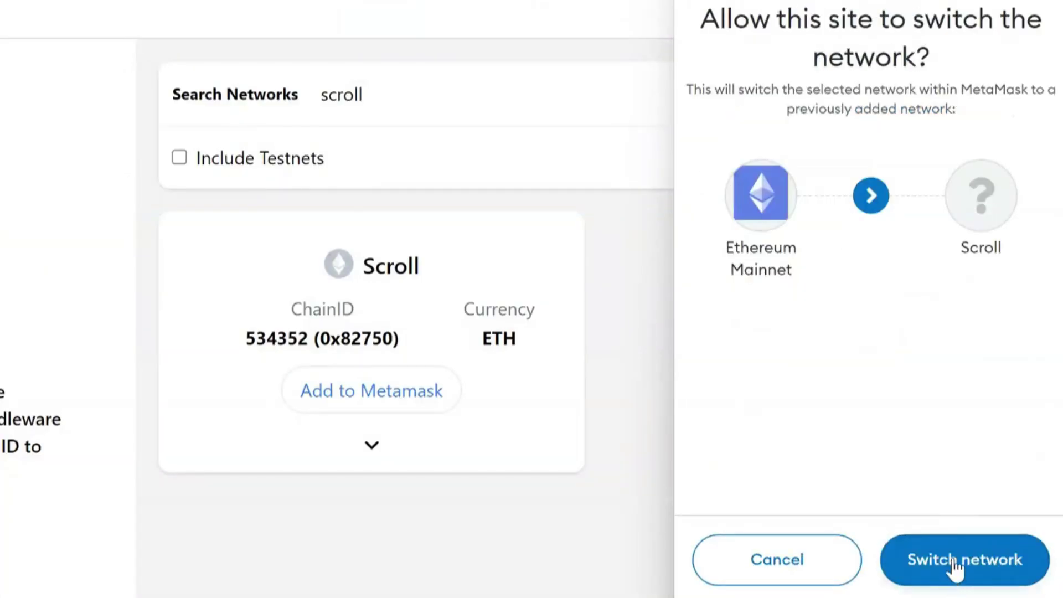
pyautogui.click(956, 562)
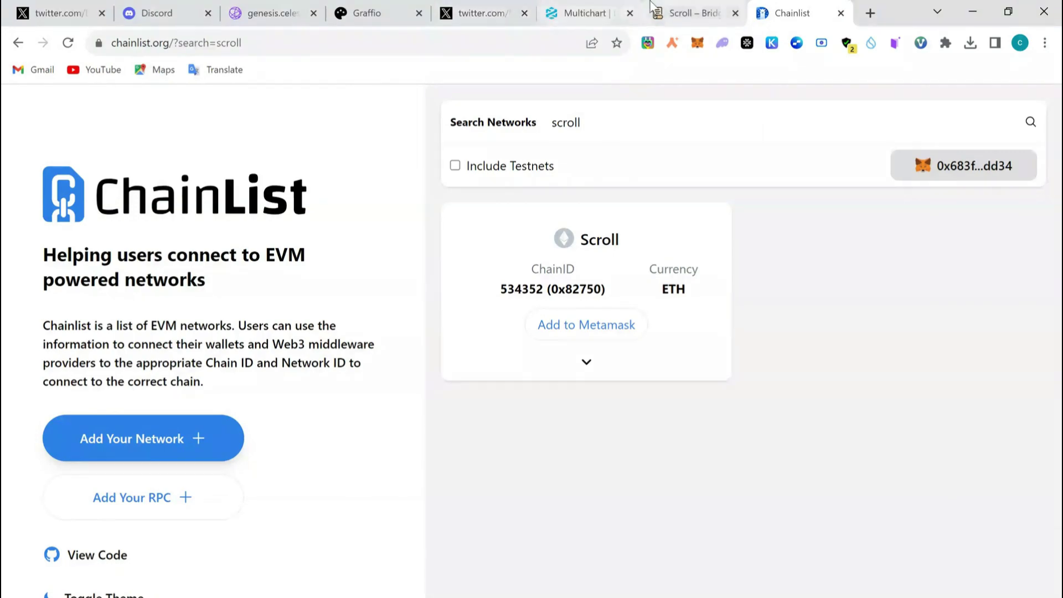
# - Return to the bridge's Success status and check MetaMask's Scroll token balance, still 0 ETH
pyautogui.click(654, 9)
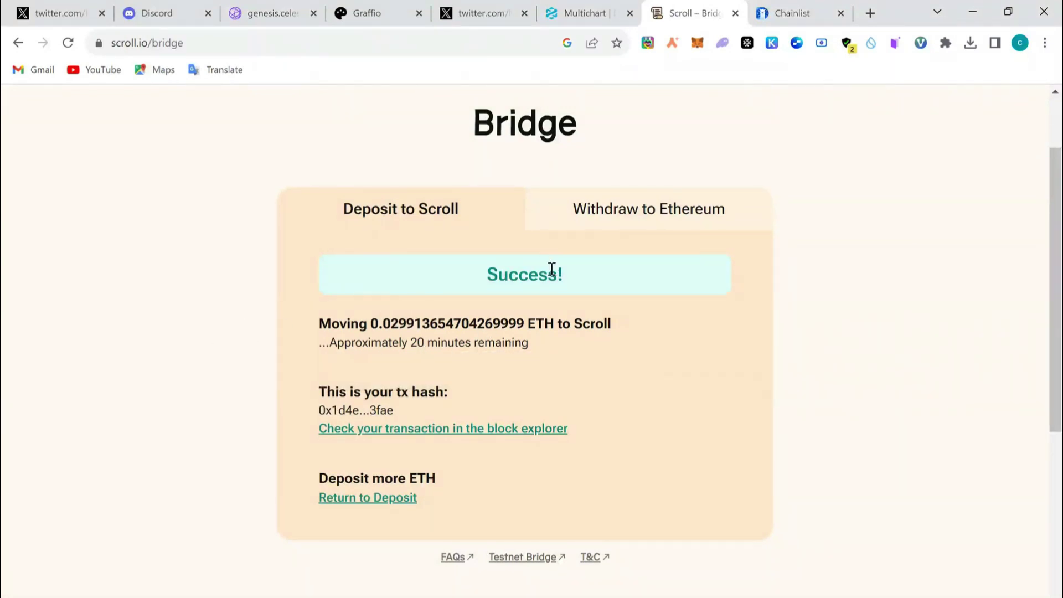
pyautogui.click(697, 45)
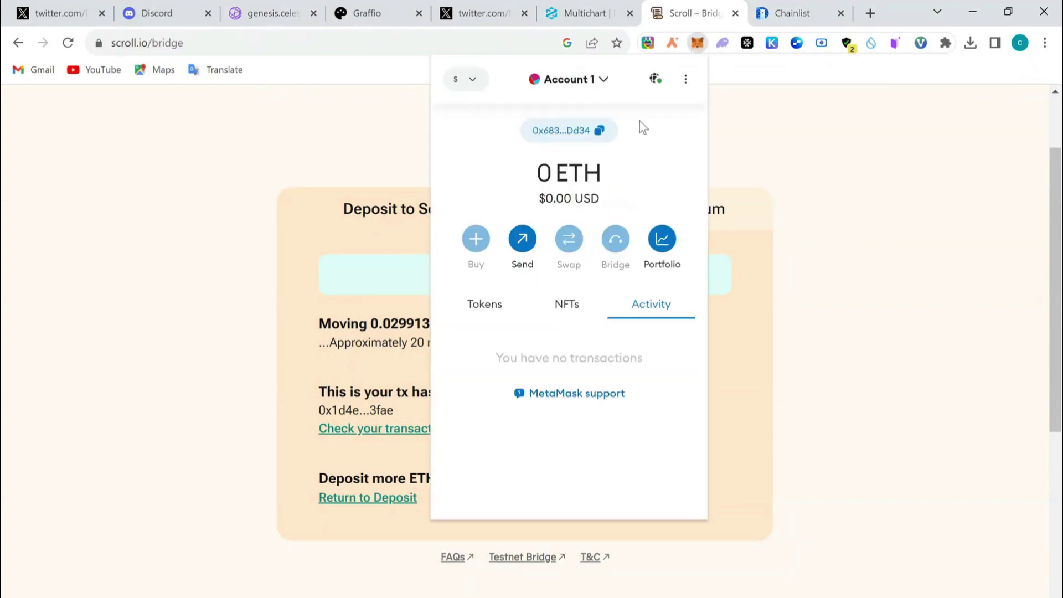
pyautogui.click(475, 306)
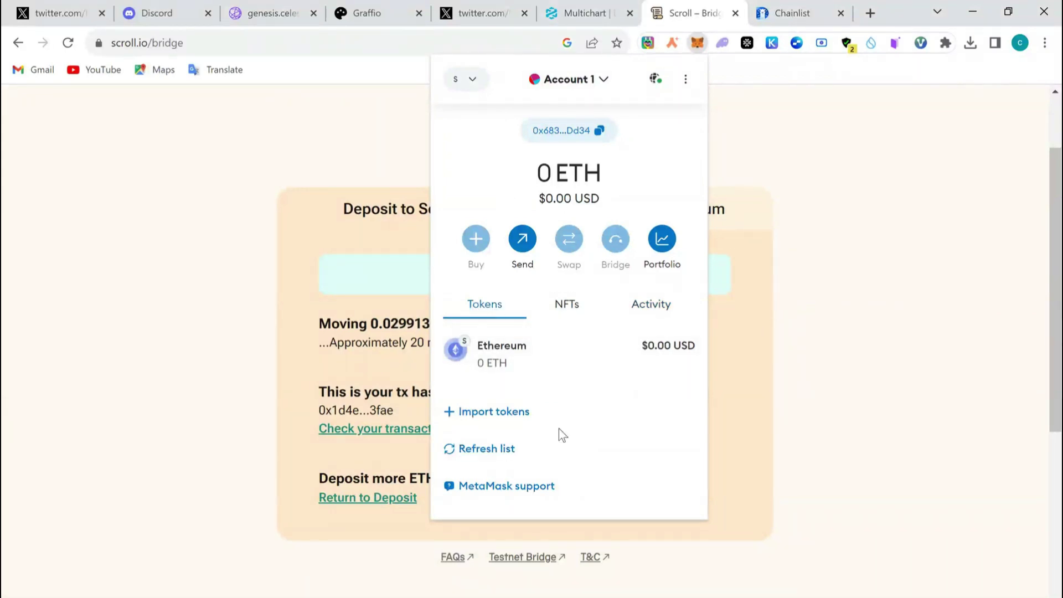
pyautogui.press('Escape')
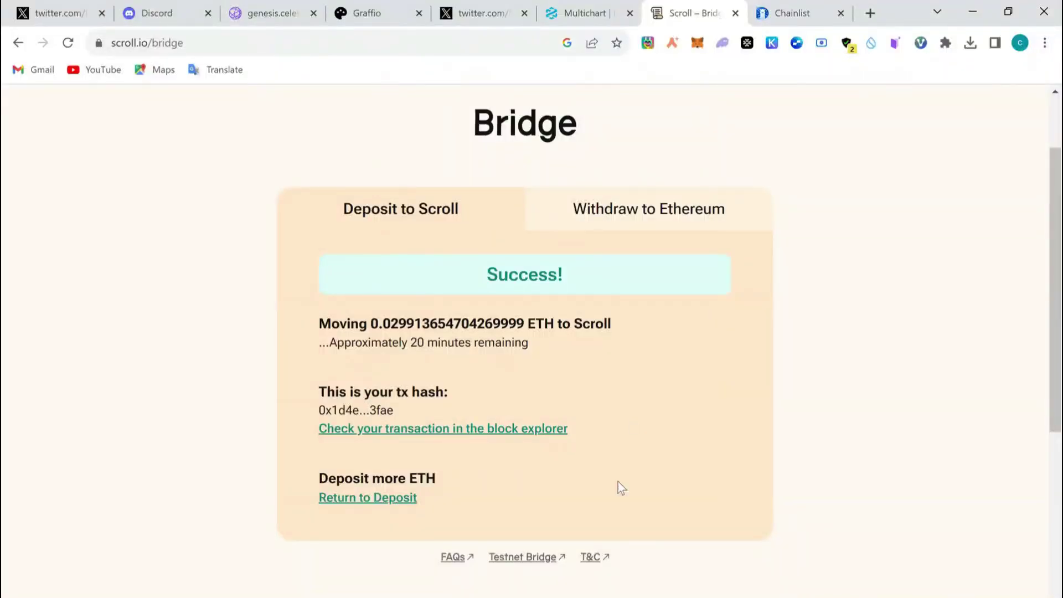